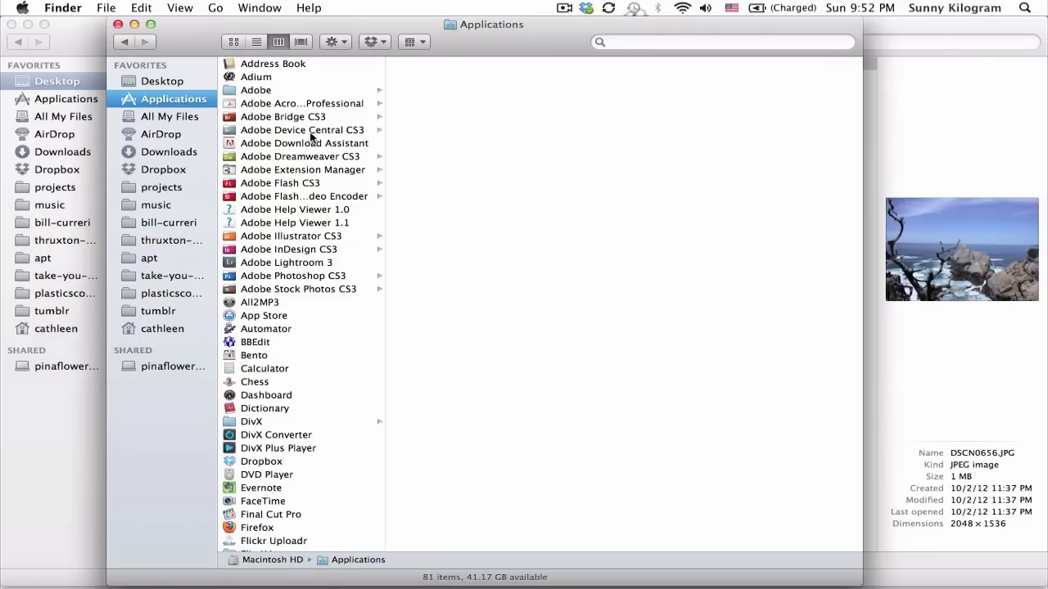
- Launch Preview from the Applications folder and open DSCN0656.JPG from the demo folder in it
scroll(309, 137, "down", 15)
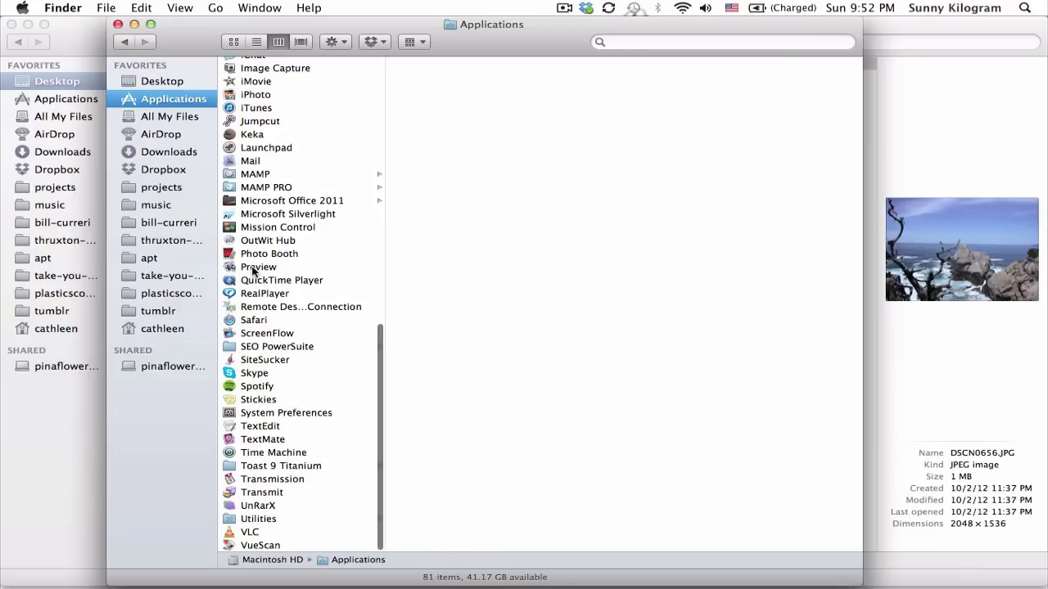
double_click(254, 269)
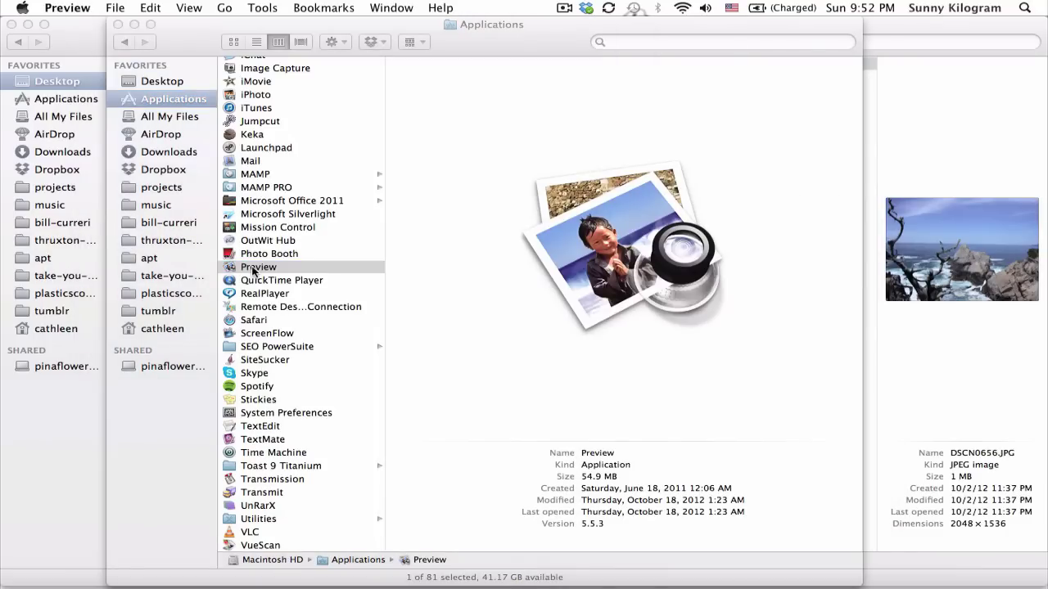
left_click(936, 24)
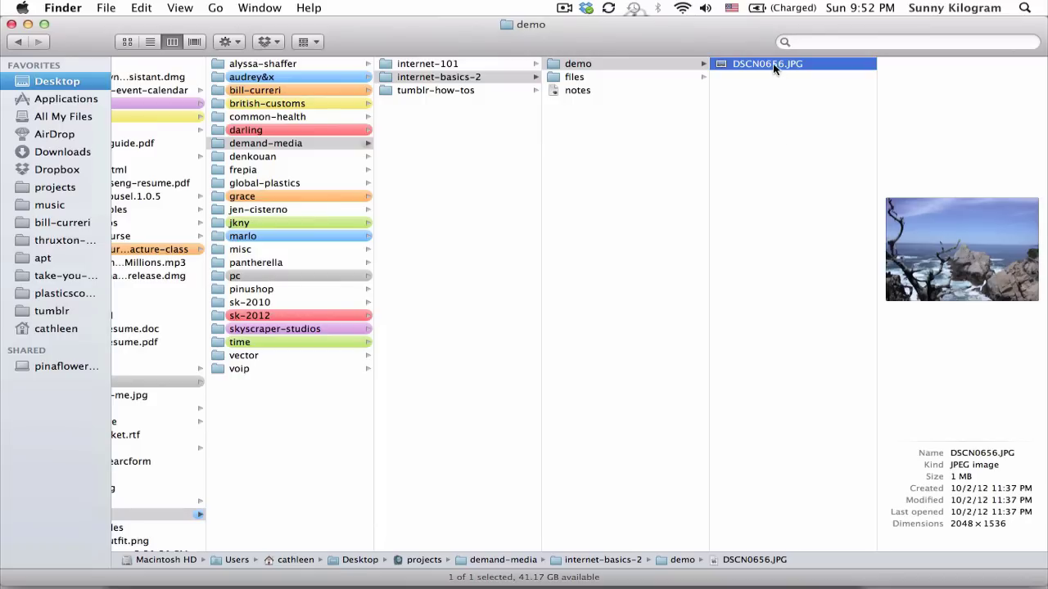
left_click_drag(772, 62, 461, 554)
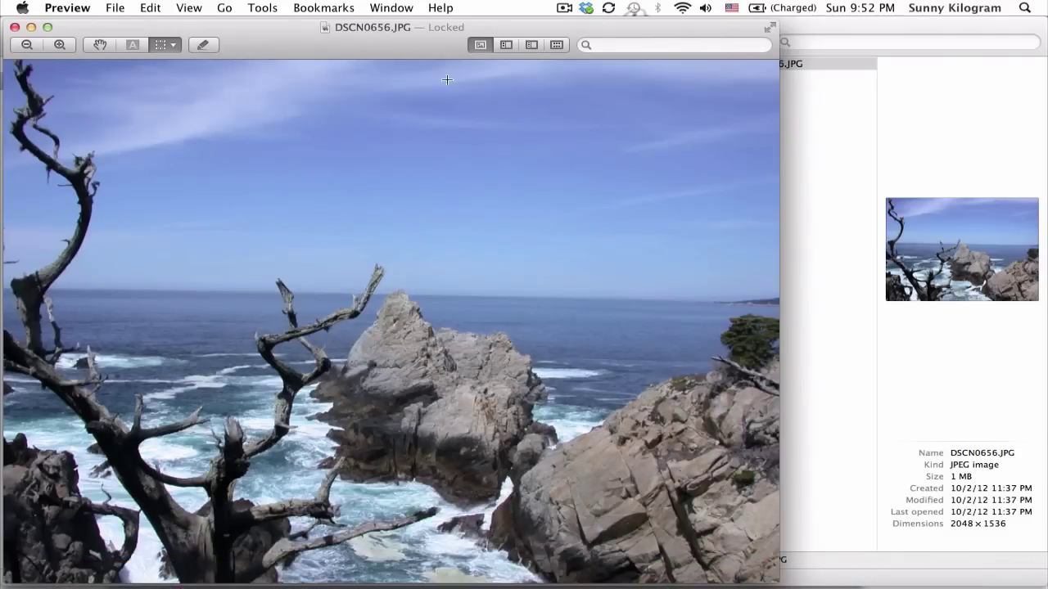
left_click_drag(395, 41, 469, 39)
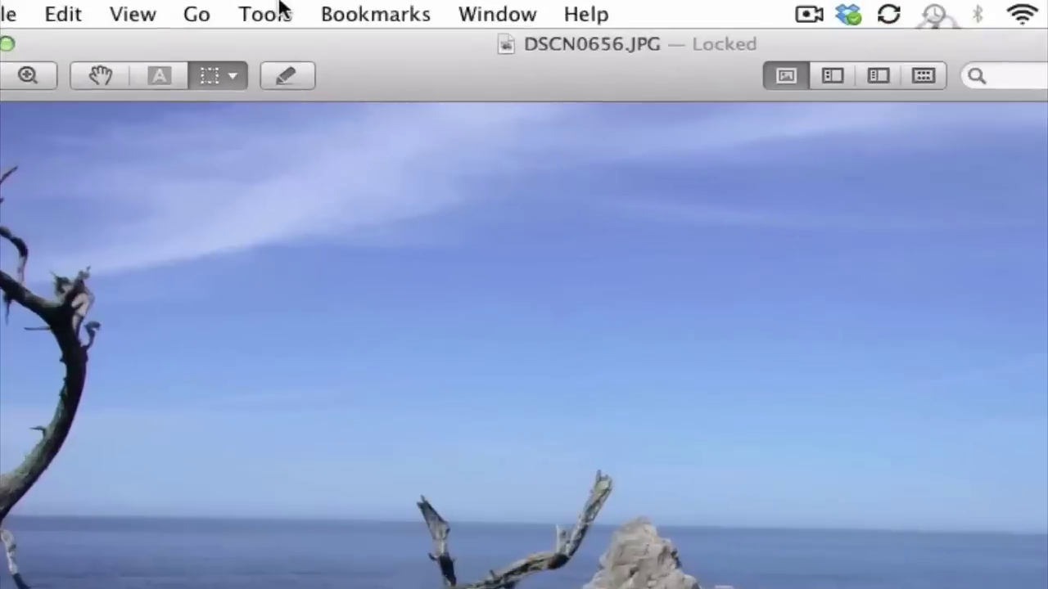
- Open the size adjustment settings for the image and choose pixels as the unit for width and height
left_click(264, 7)
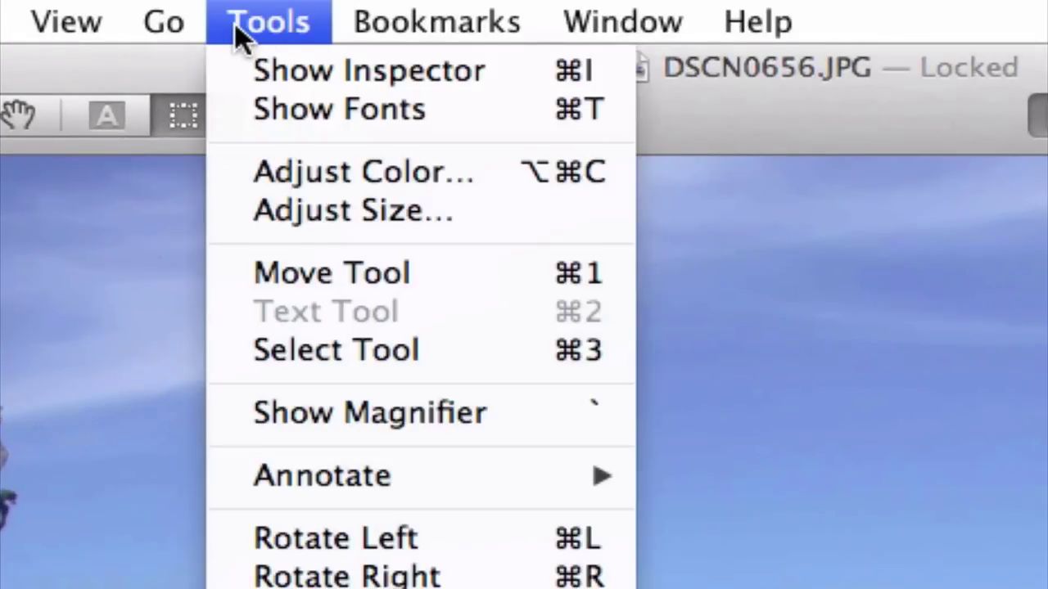
left_click(317, 220)
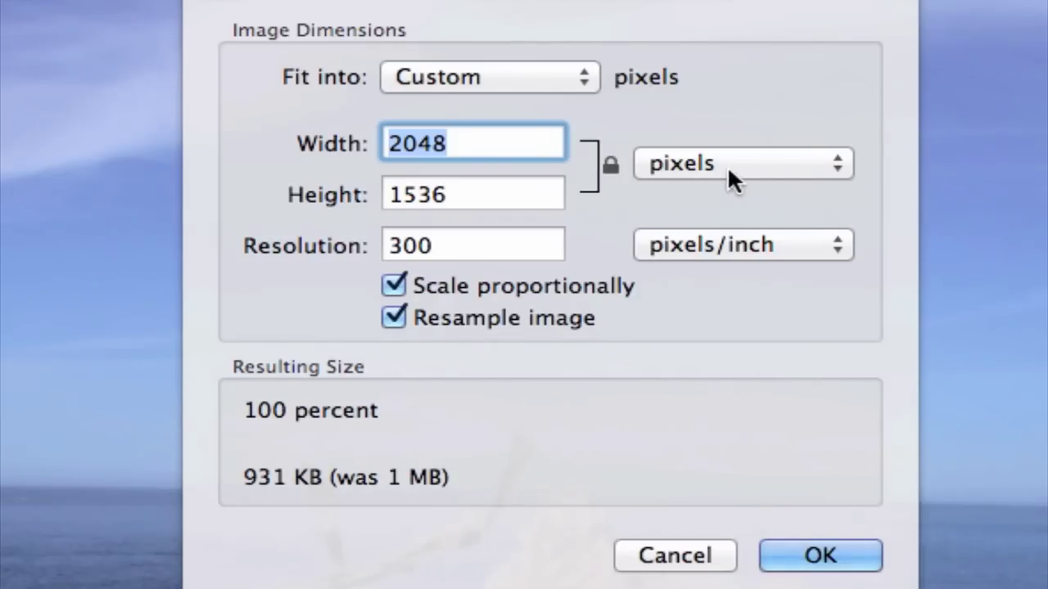
left_click(679, 162)
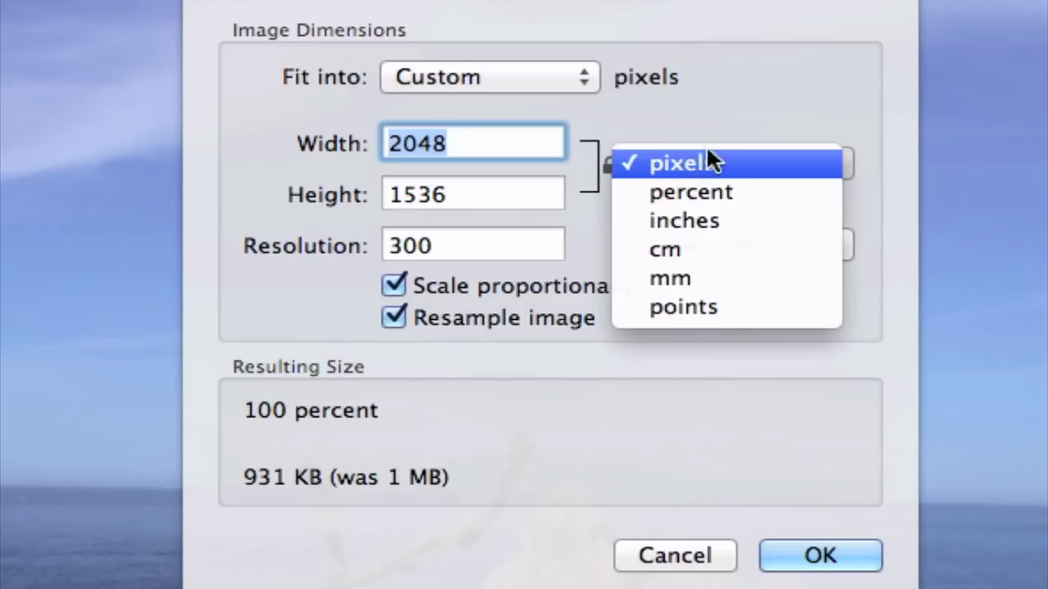
left_click(706, 159)
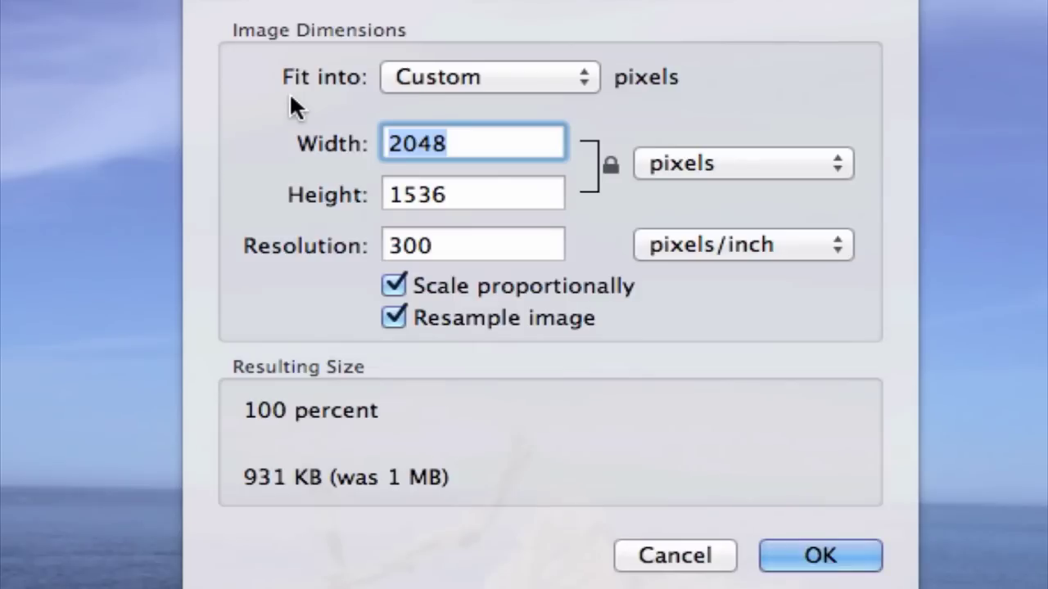
- Resize the image to fit into 800 × 600 pixels, unlocking the original file, and display it at actual size
left_click(484, 80)
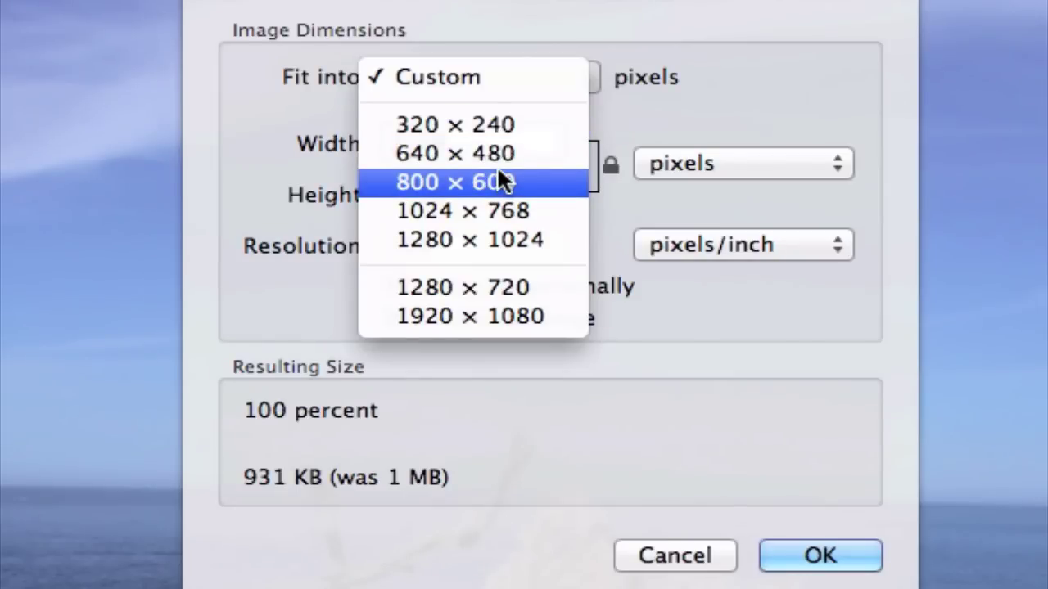
left_click(705, 82)
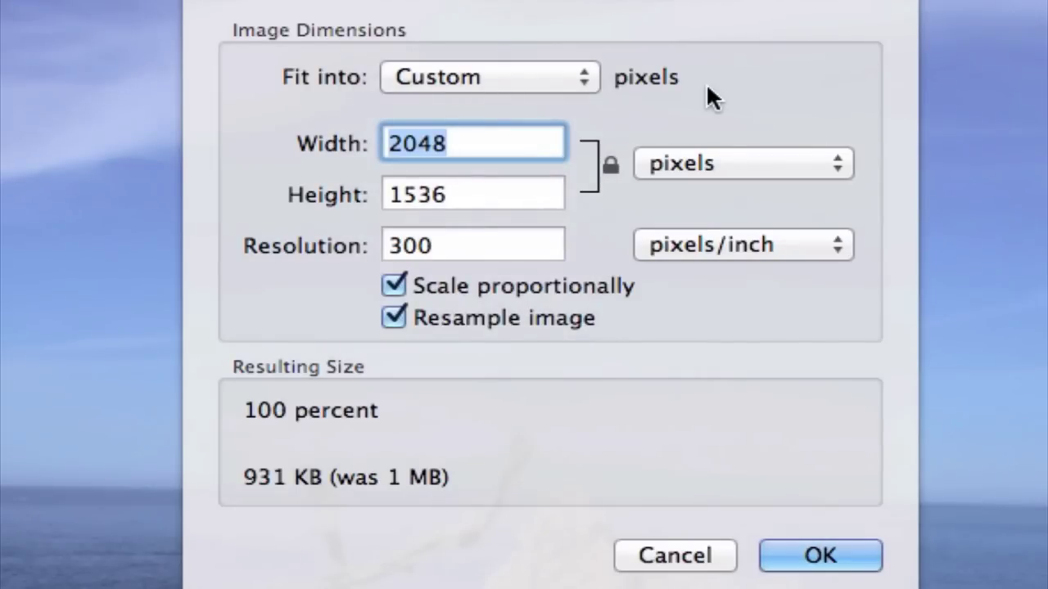
left_click(500, 75)
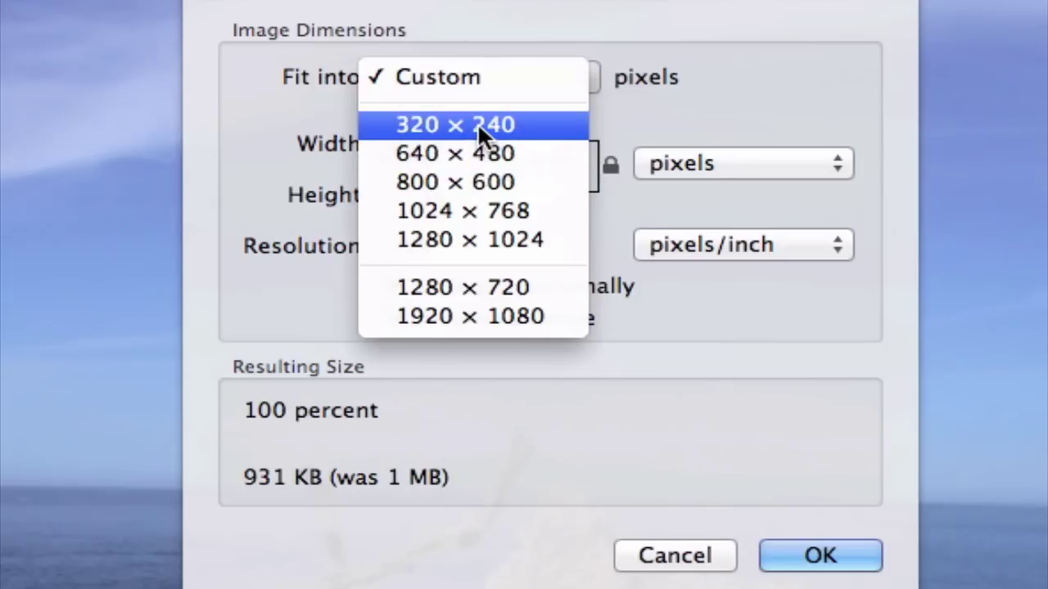
left_click(482, 176)
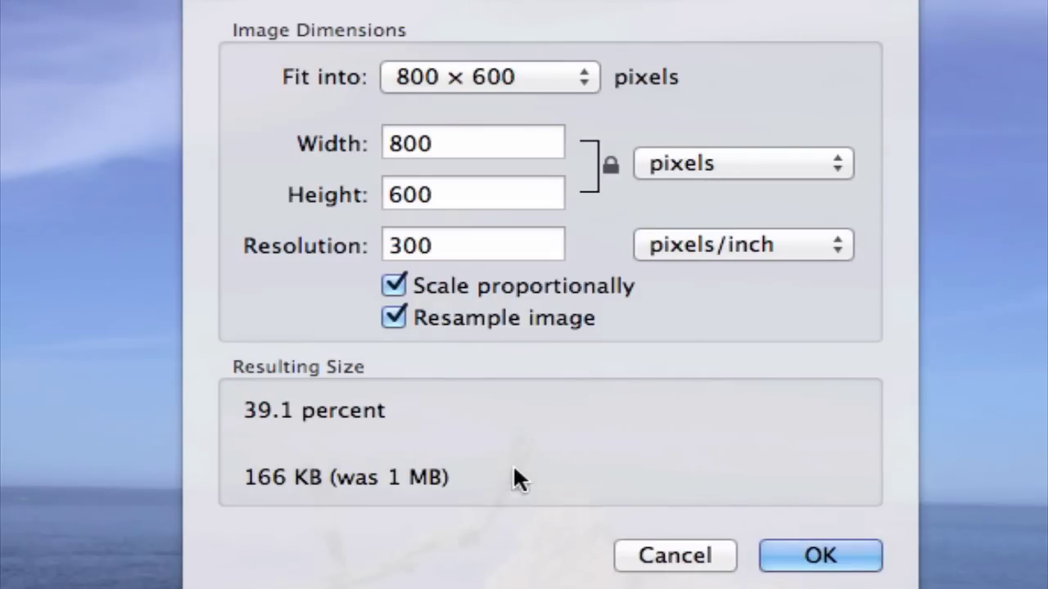
left_click(811, 559)
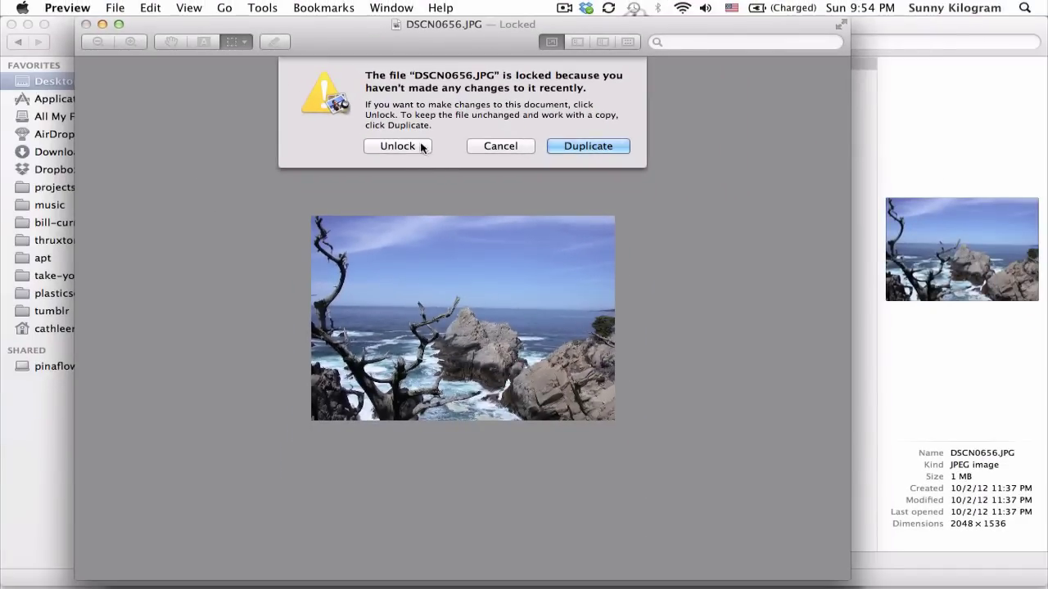
left_click(406, 146)
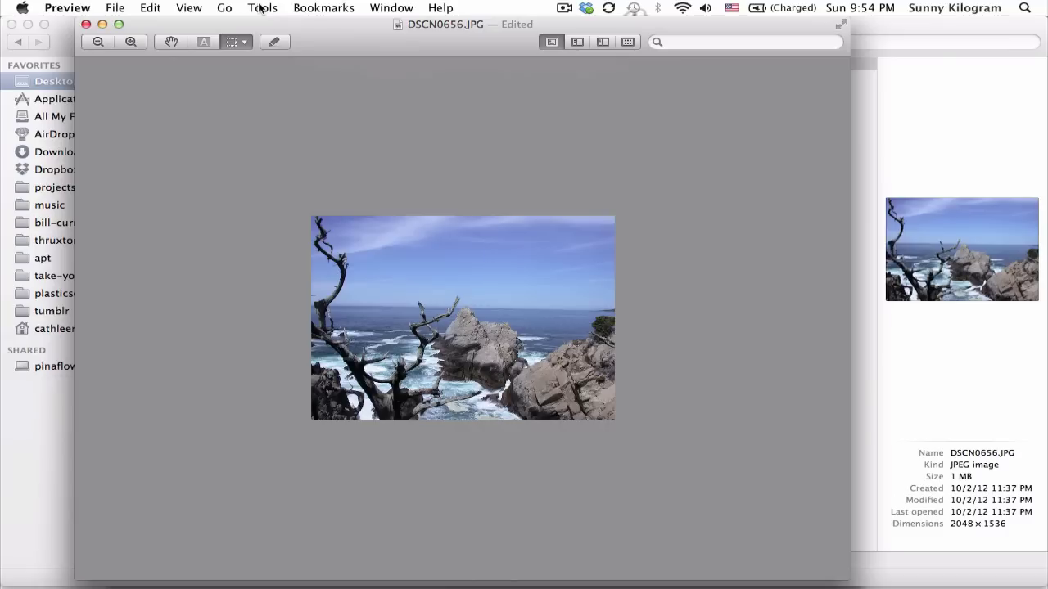
left_click(190, 10)
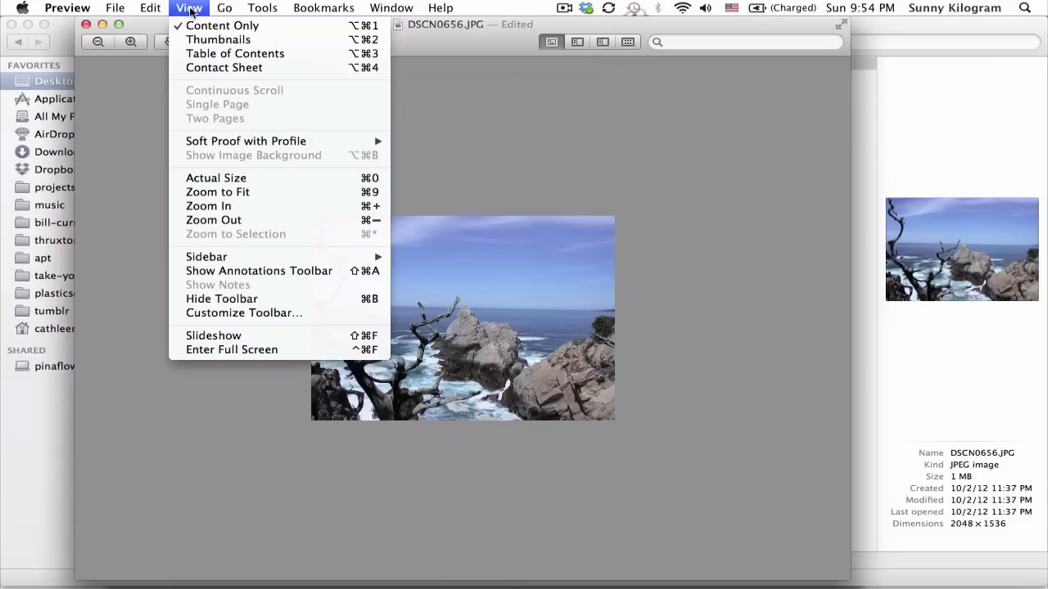
left_click(232, 178)
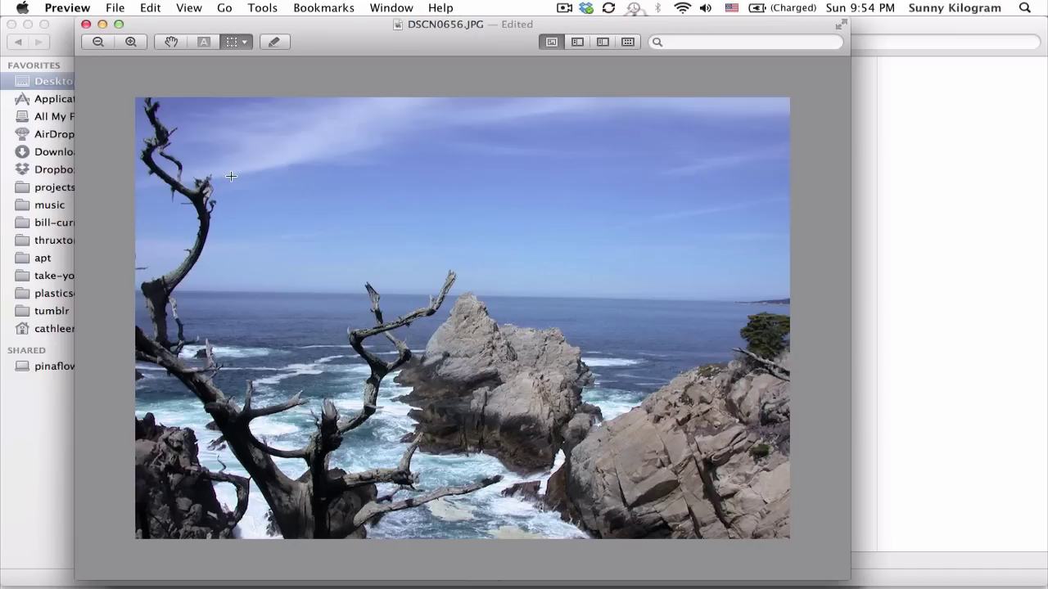
- Duplicate the resized DSCN0656.JPG with its changes included, without reverting the original
left_click(118, 7)
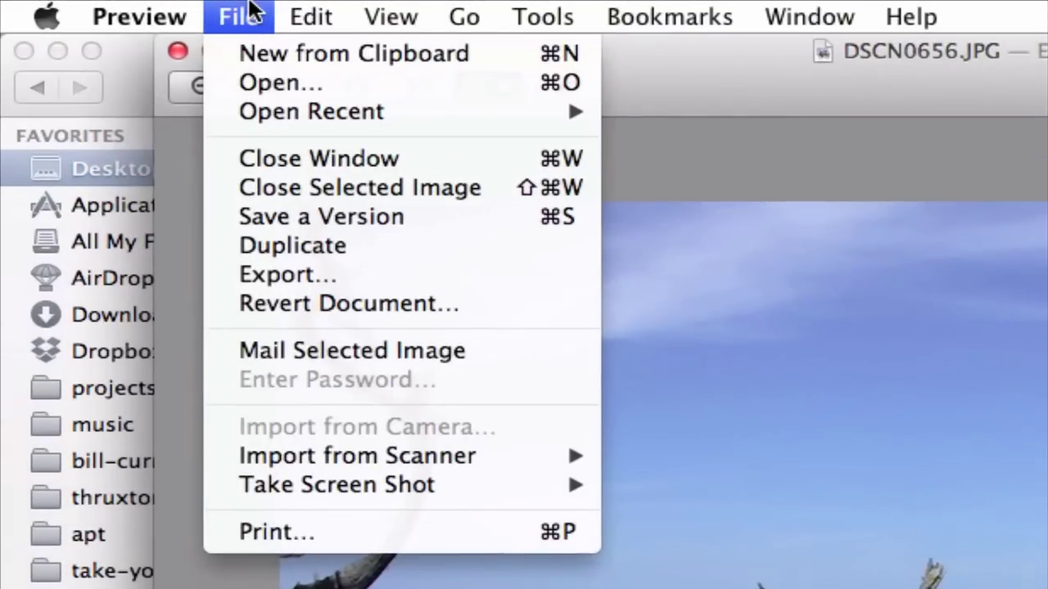
left_click(275, 244)
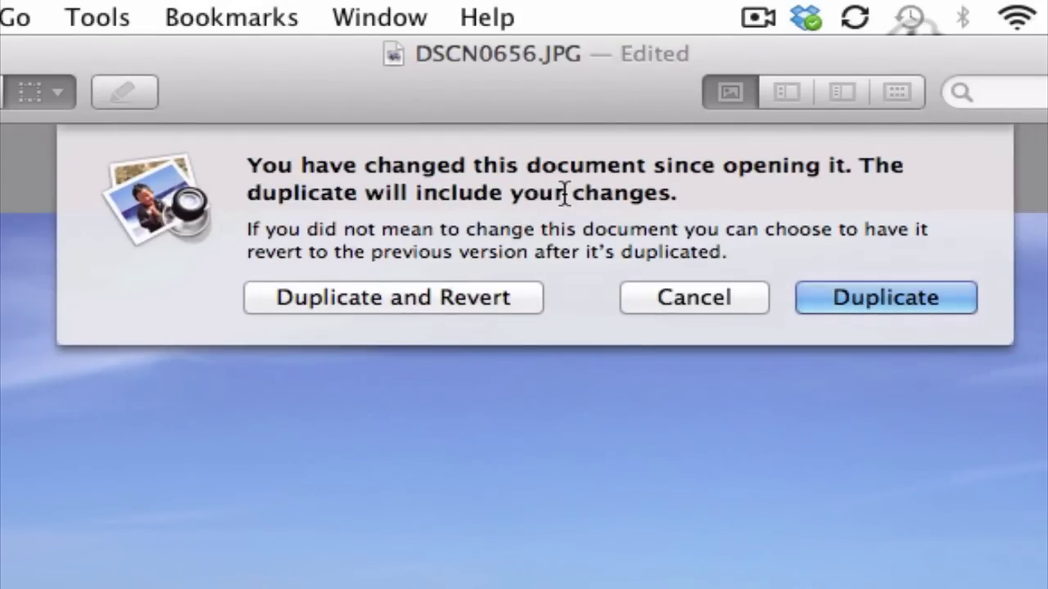
left_click(868, 299)
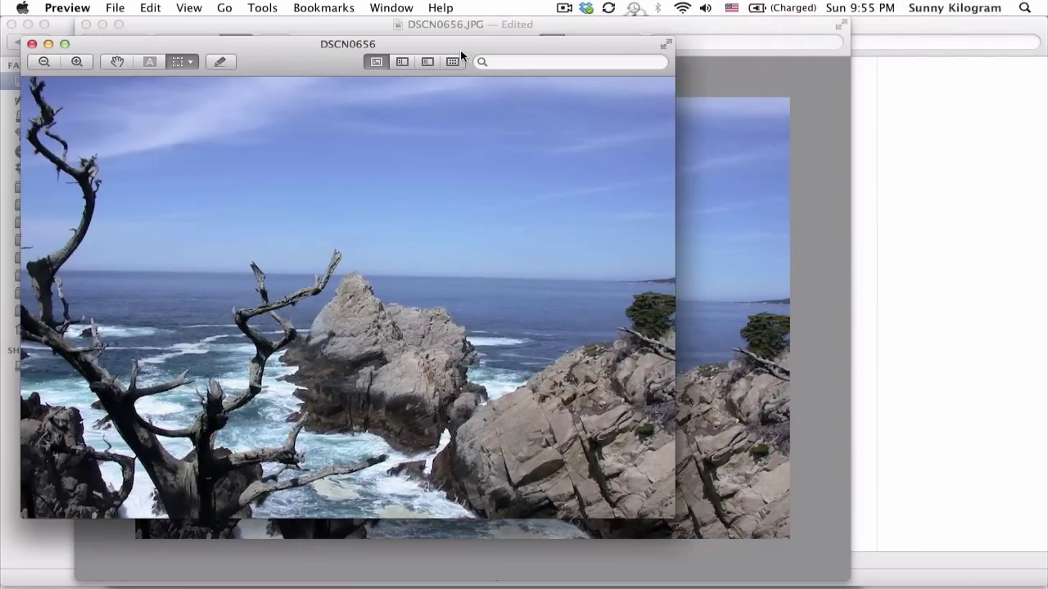
left_click_drag(457, 48, 554, 47)
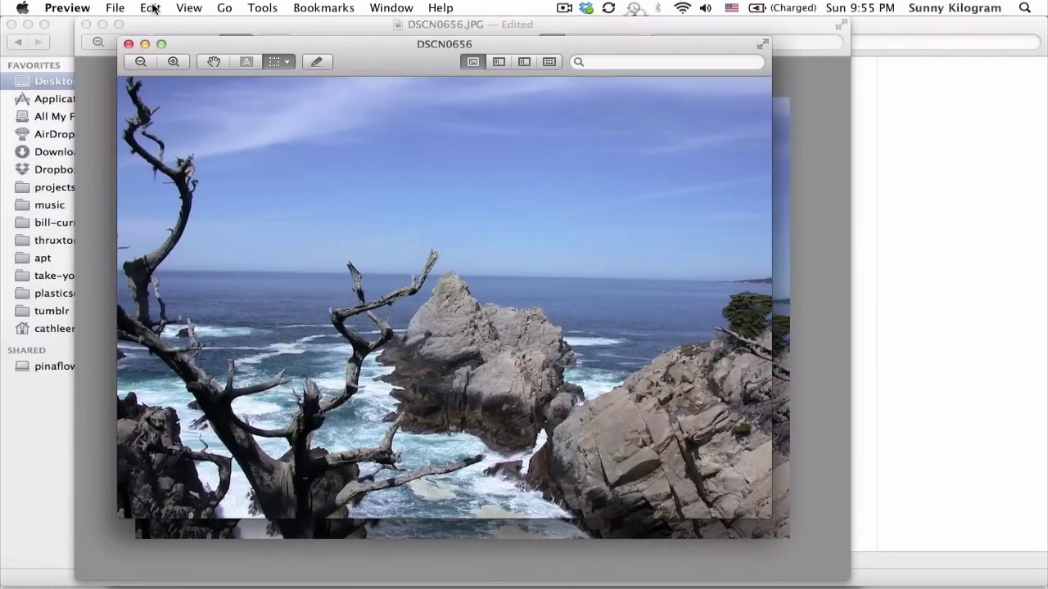
- Save the duplicate as image-2 on the Desktop in JPEG format
left_click(119, 7)
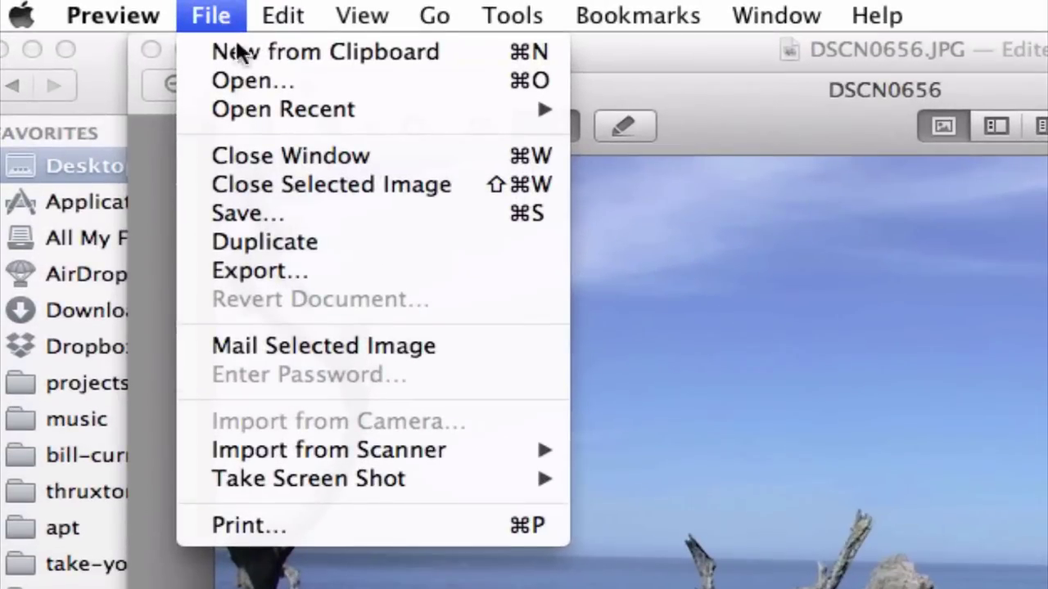
left_click(298, 214)
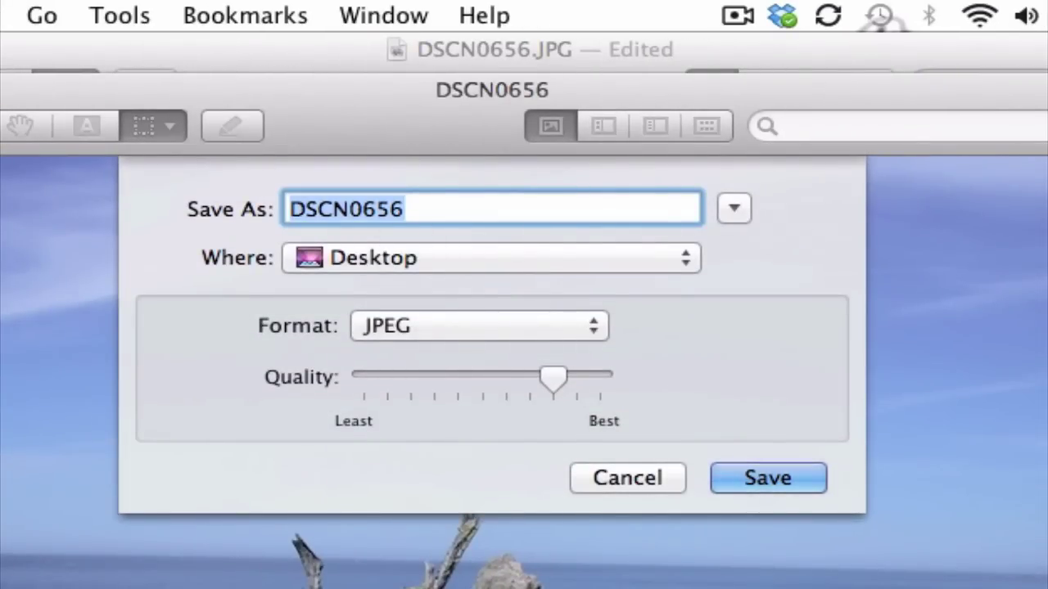
type("image-2")
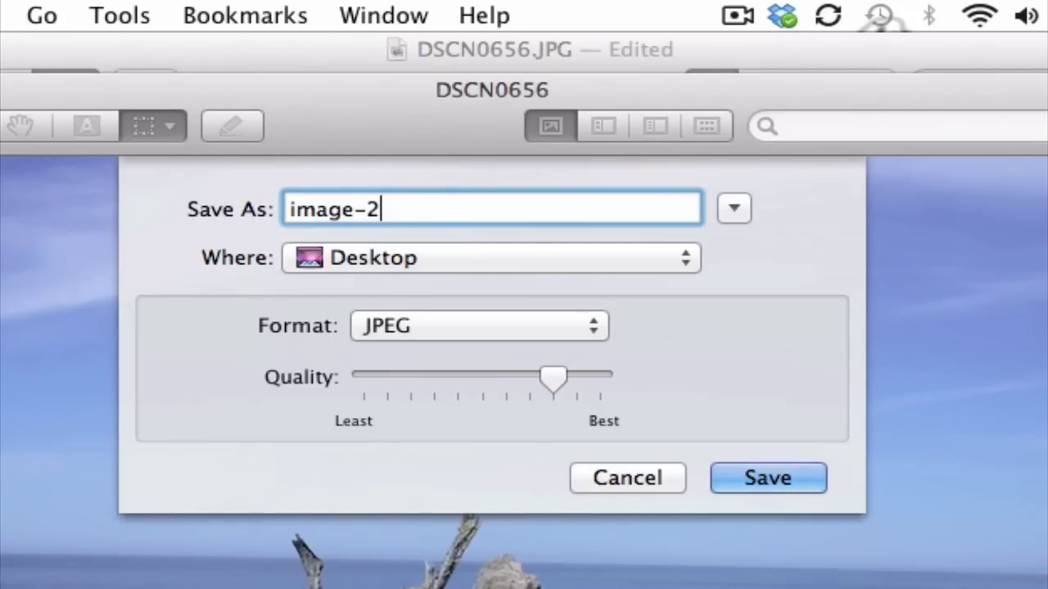
left_click(767, 488)
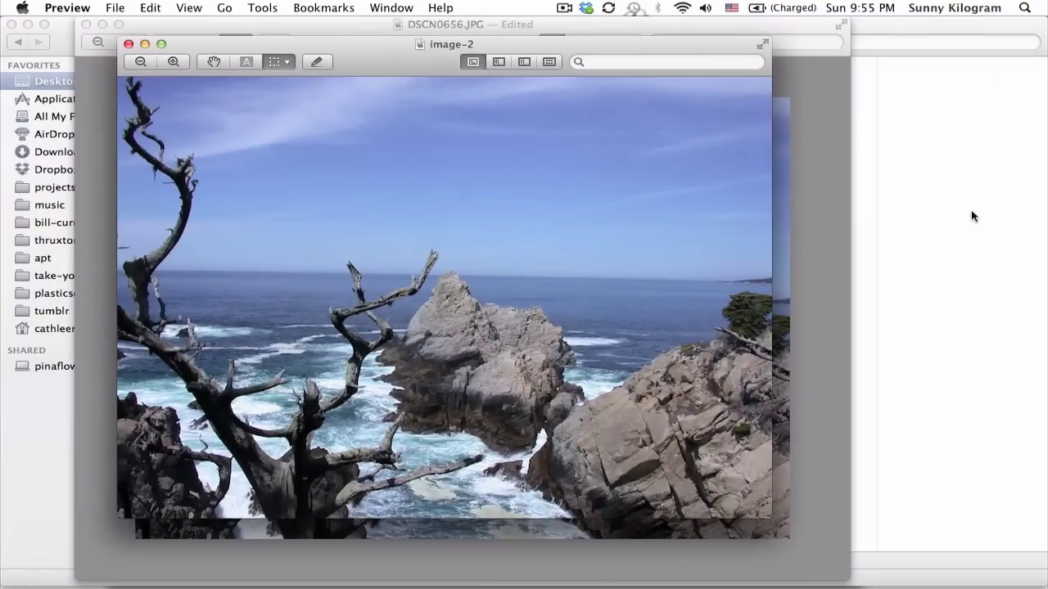
- Switch to Finder and examine the file size and dimensions of image-2 on the Desktop
left_click(971, 216)
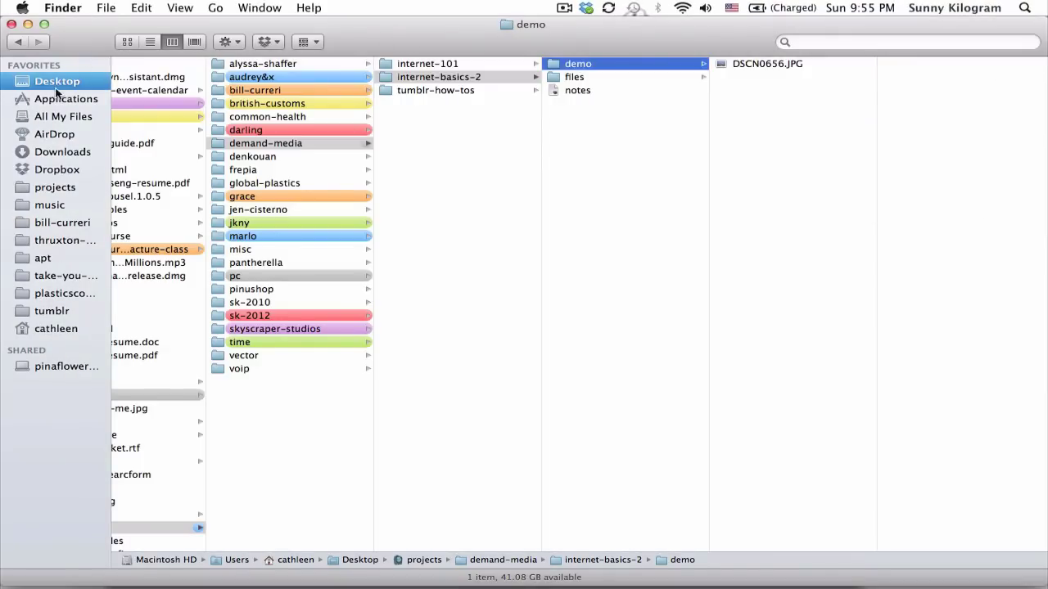
left_click(62, 100)
left_click(62, 83)
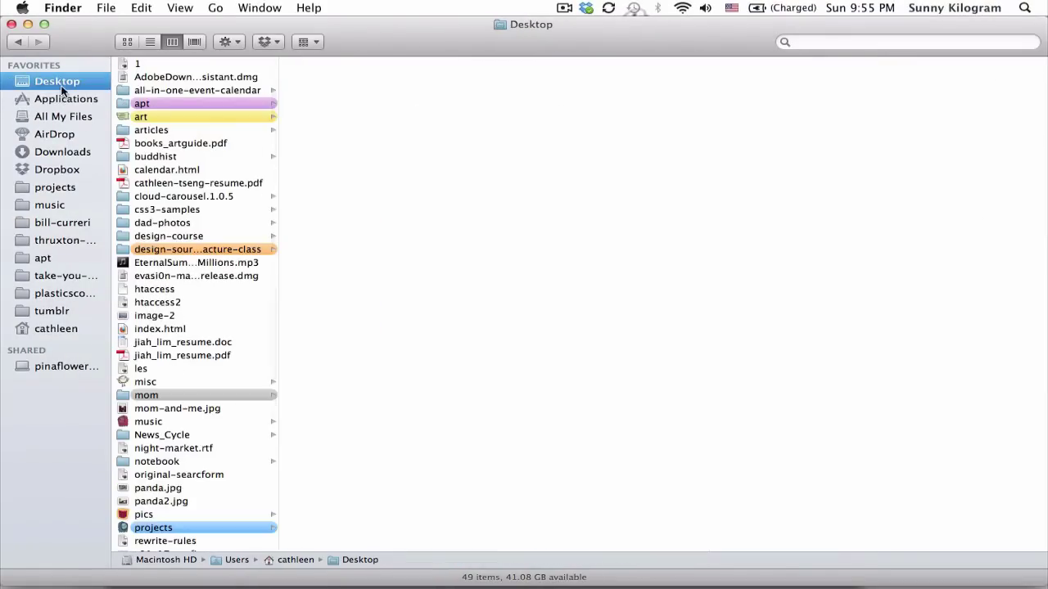
left_click(167, 317)
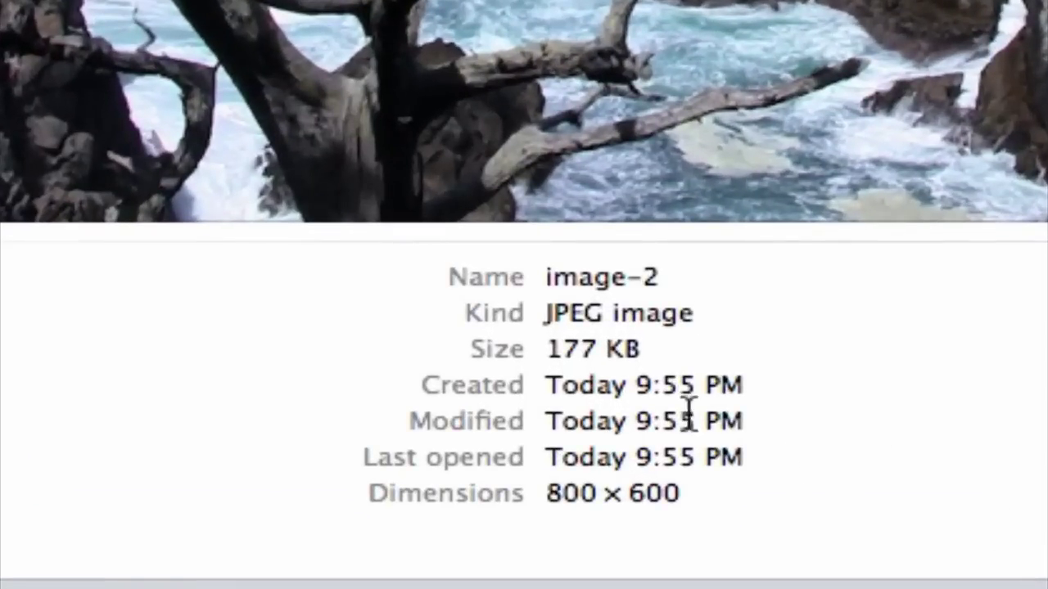
left_click_drag(664, 351, 503, 357)
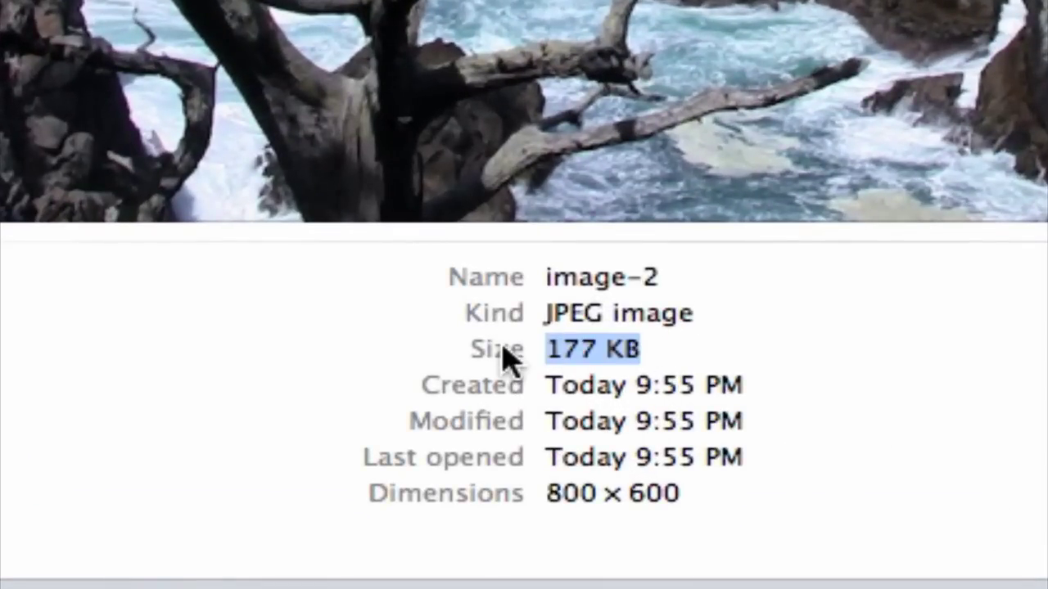
left_click(904, 352)
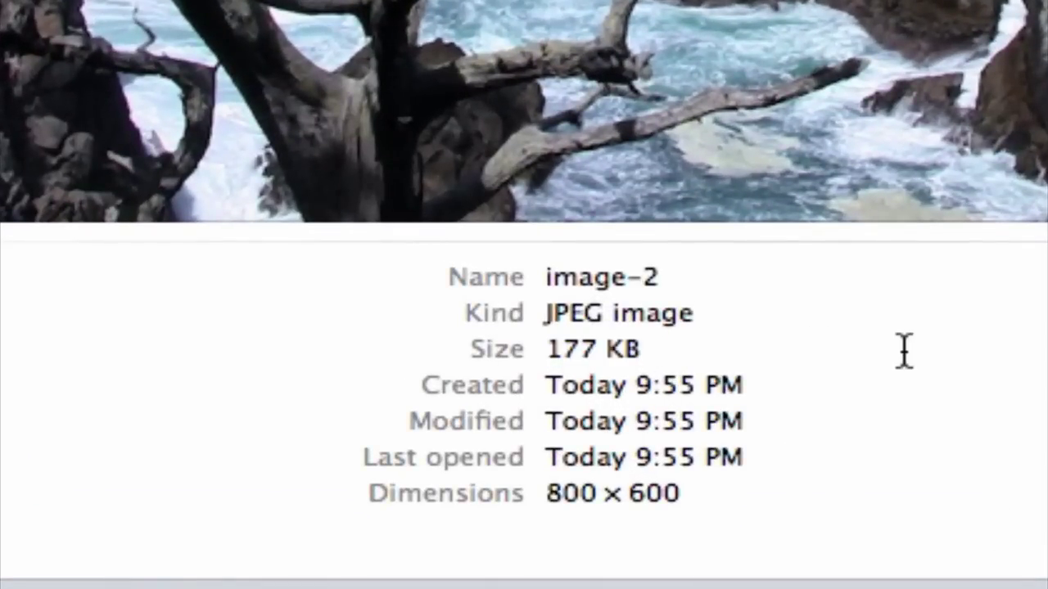